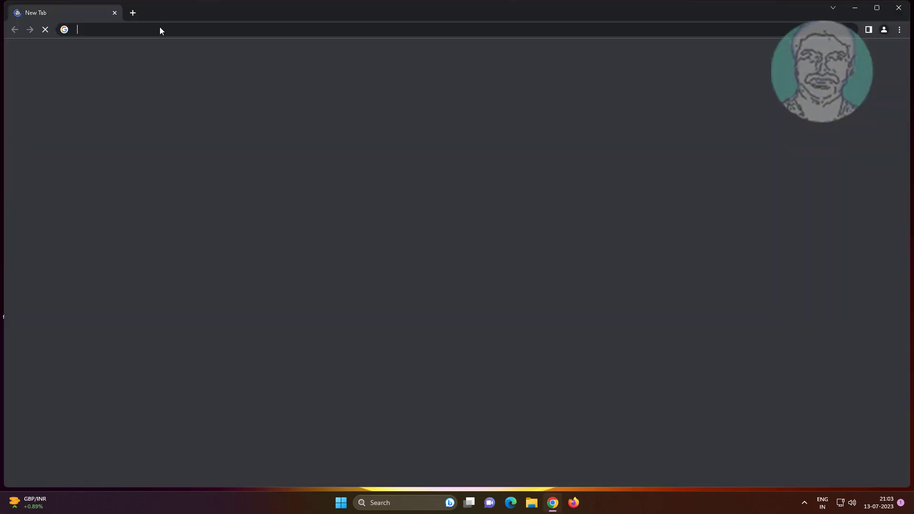
# Step: Search the web for "visual c++ redistributable 2015"
pyautogui.click(160, 30)
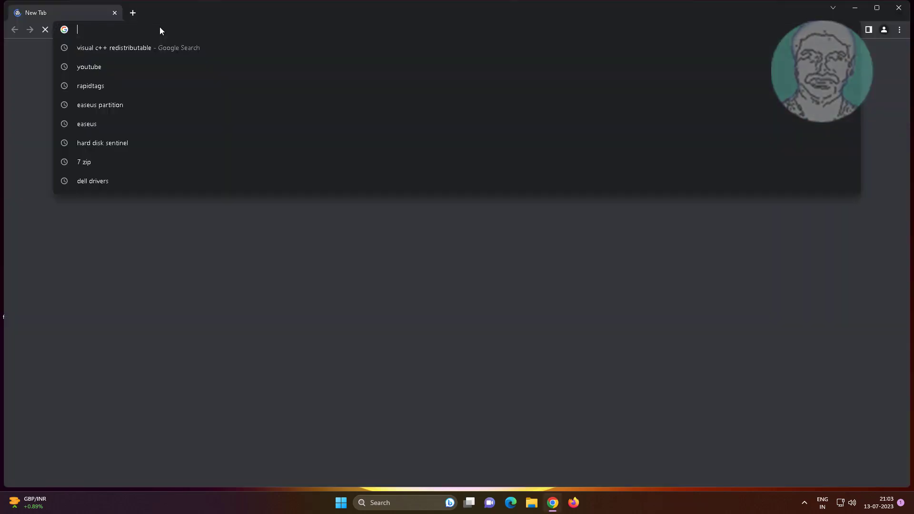
pyautogui.write('v')
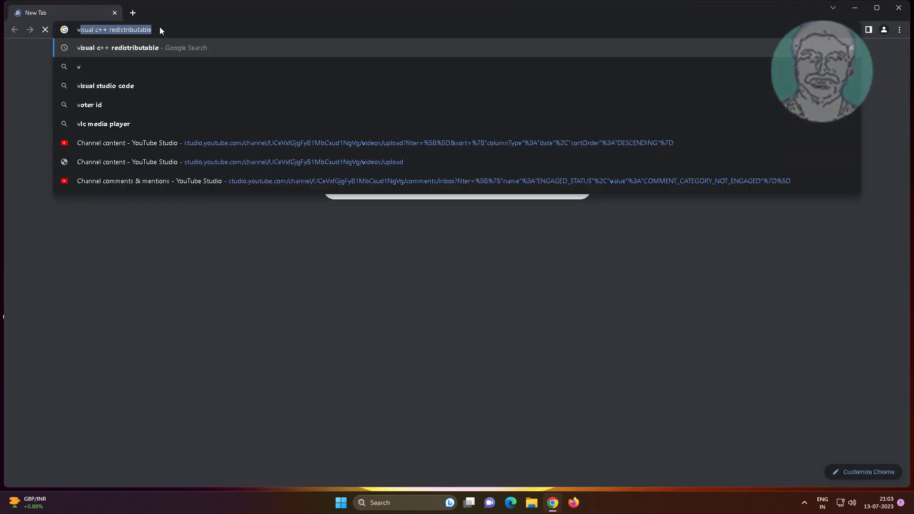
pyautogui.write('isual c')
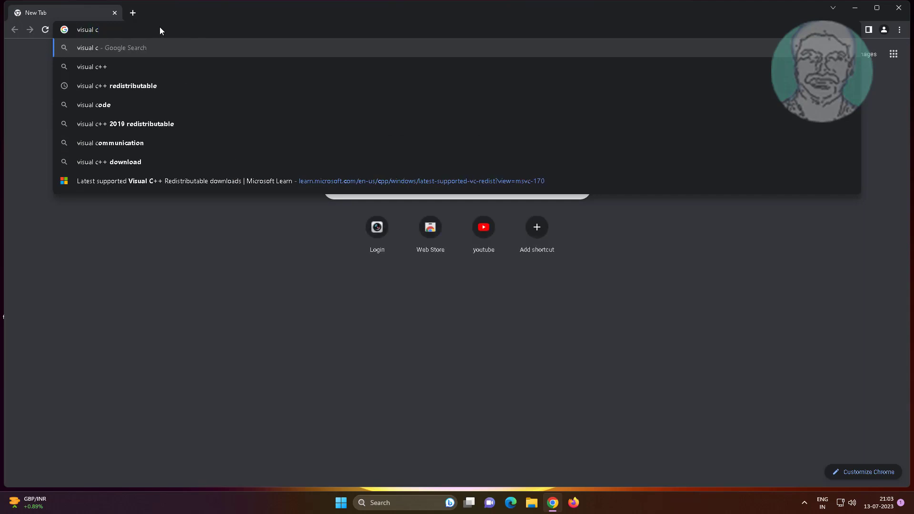
pyautogui.write('++ re')
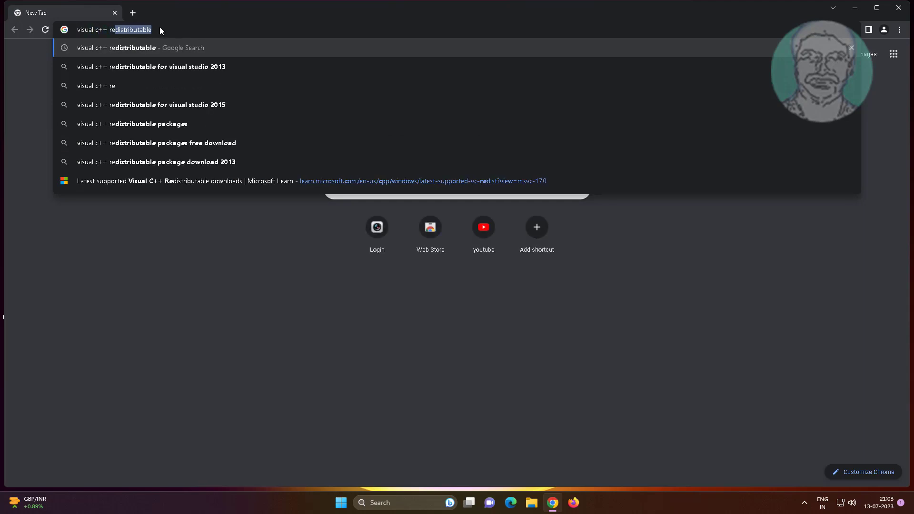
pyautogui.write('distri')
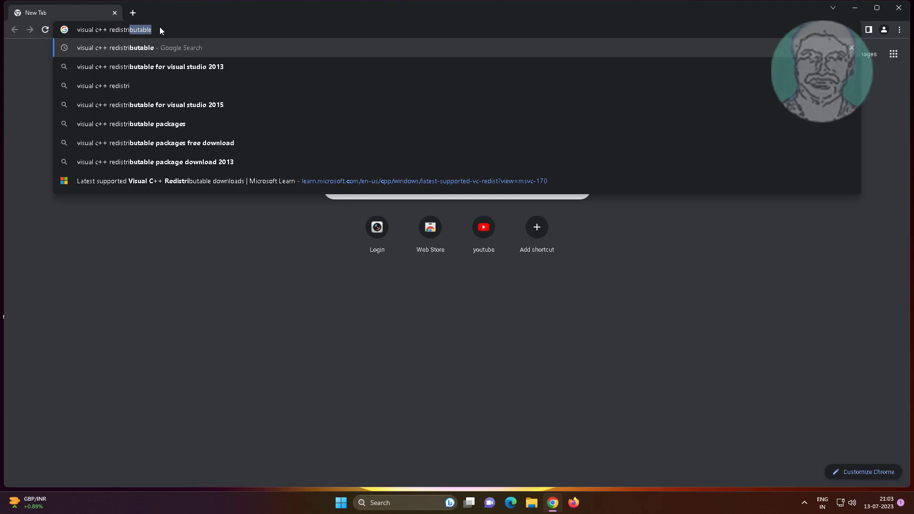
pyautogui.write('butable ')
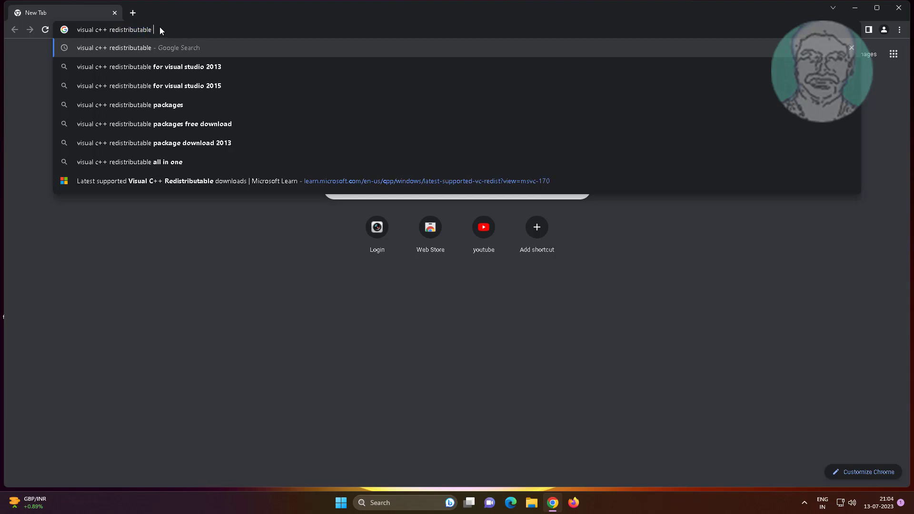
pyautogui.write('2015')
pyautogui.press('Return')
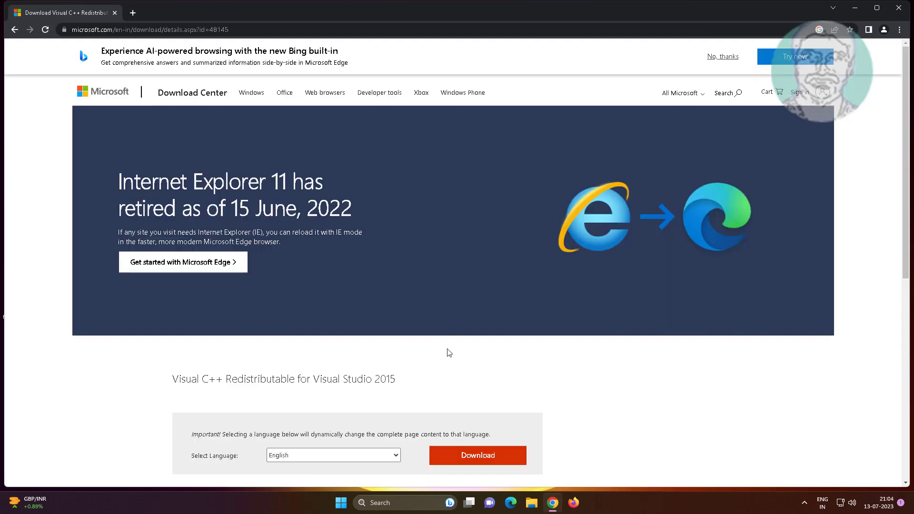
# Step: Open the file choices for downloading Visual C++ Redistributable for Visual Studio 2015 in English
pyautogui.scroll(-3, 443, 353)
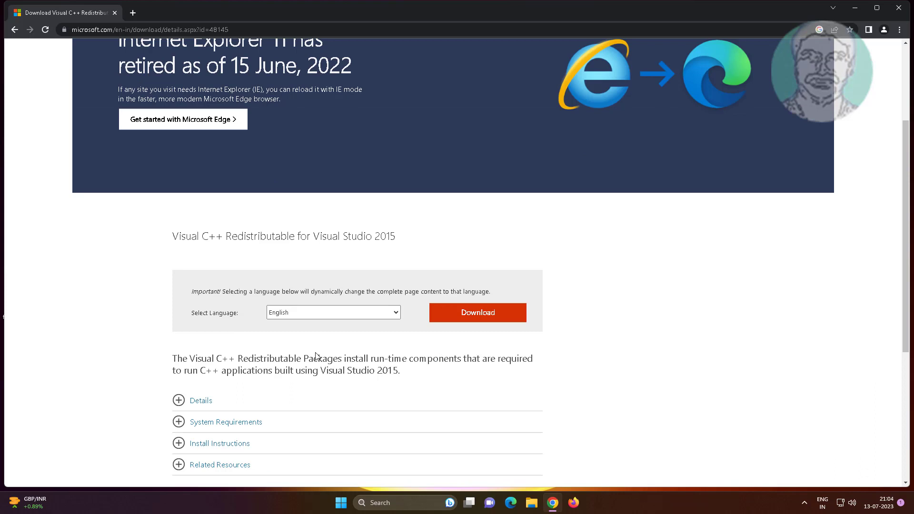
pyautogui.scroll(-2, 316, 356)
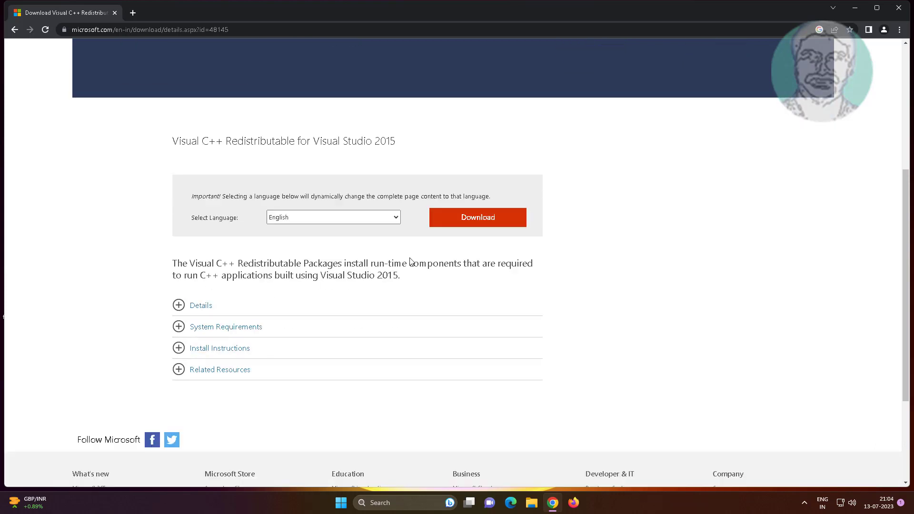
pyautogui.click(480, 224)
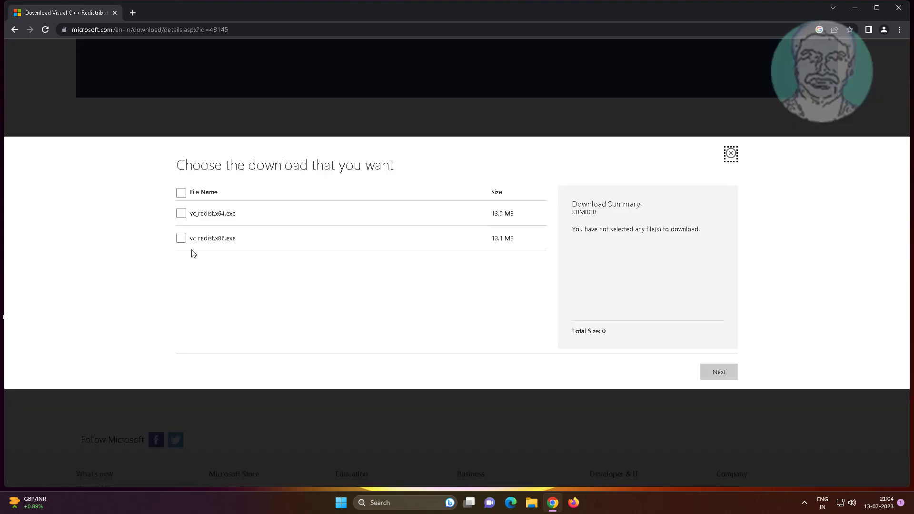
# Step: Check the PC's system type in the device specifications of Windows Settings, then return to the browser
pyautogui.click(341, 504)
pyautogui.click(342, 265)
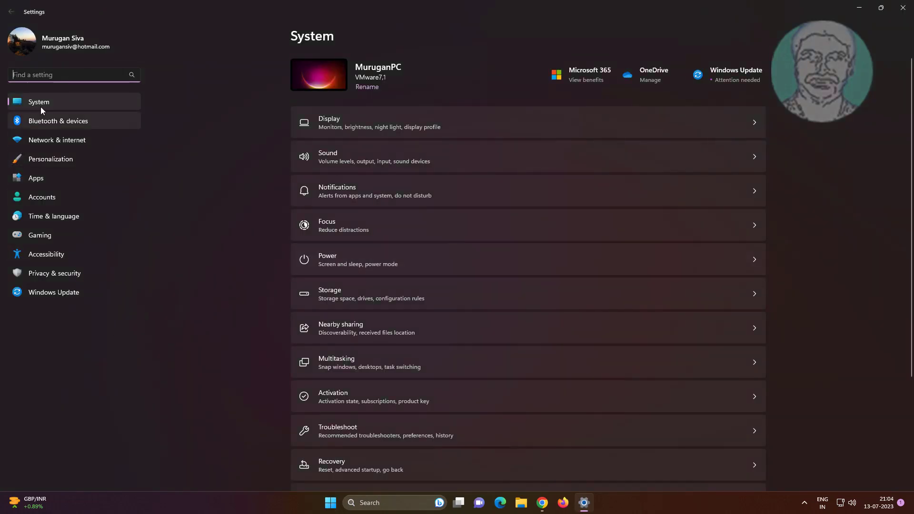
pyautogui.scroll(-3, 353, 432)
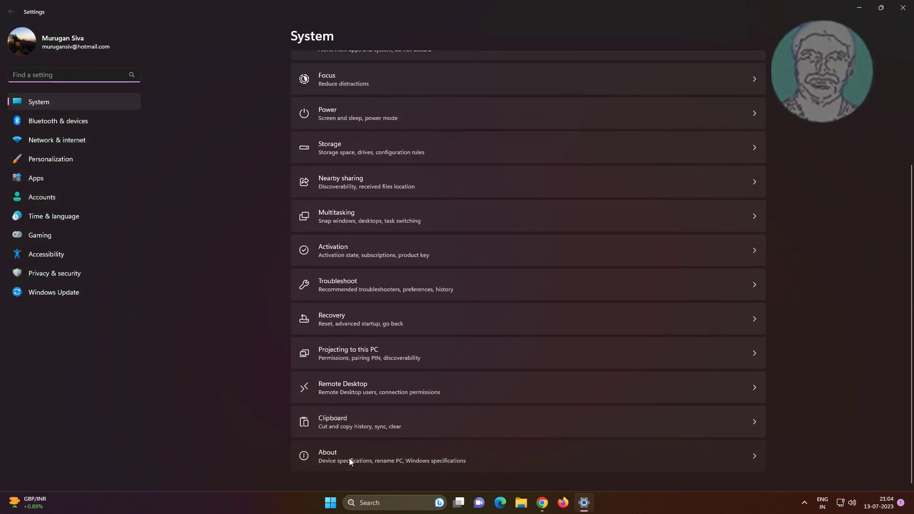
pyautogui.click(350, 459)
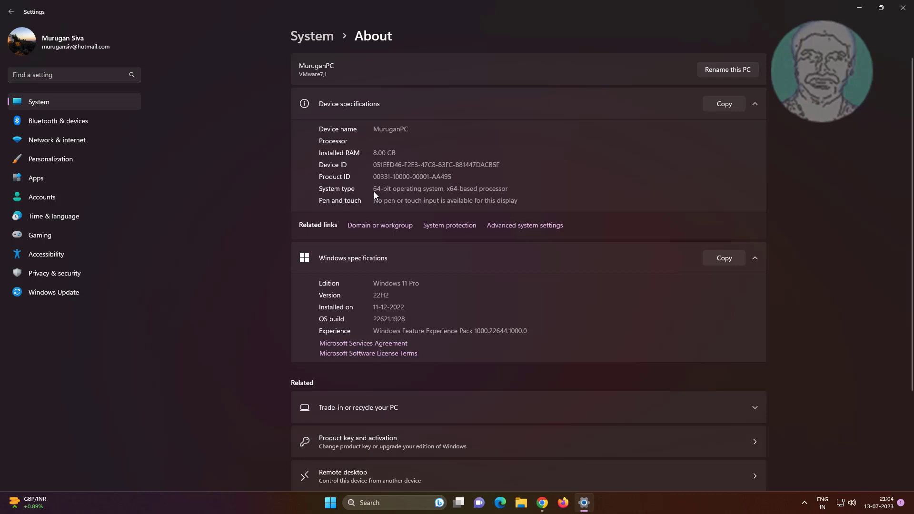
pyautogui.moveTo(373, 192); pyautogui.dragTo(507, 193)
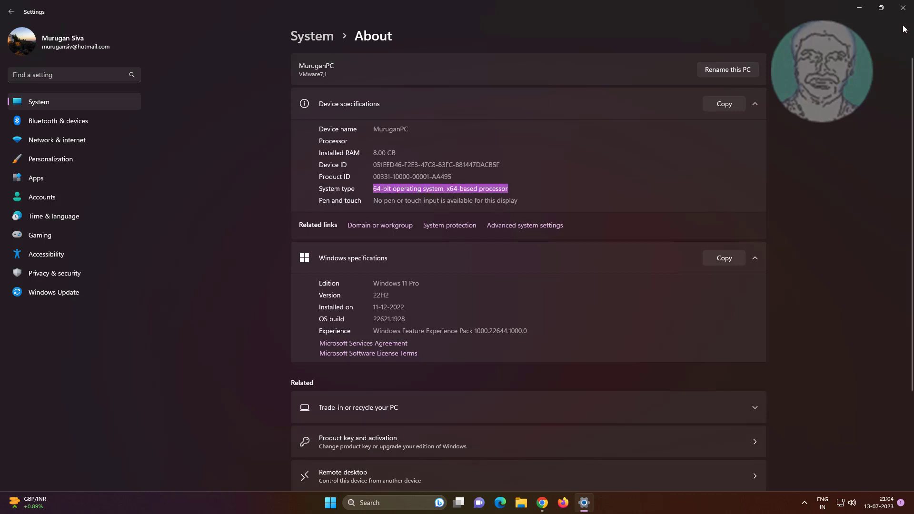
pyautogui.click(903, 8)
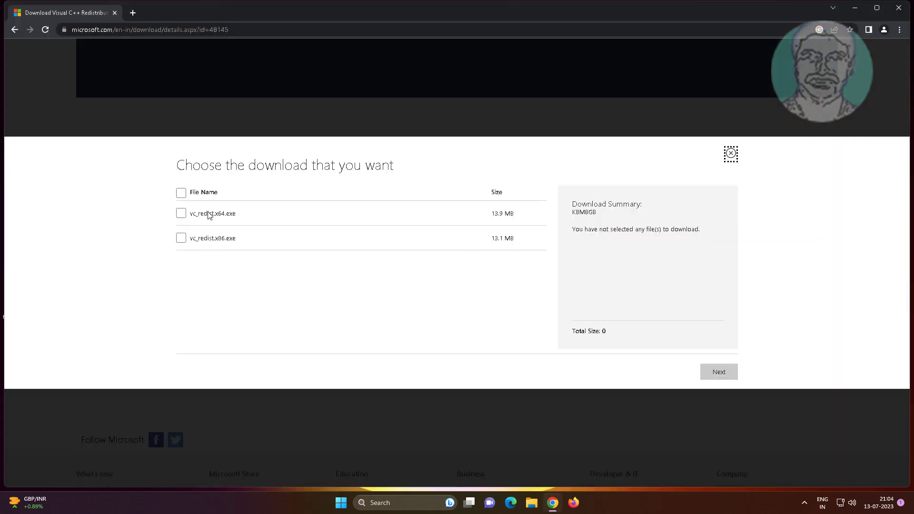
# Step: Download vc_redist.x64.exe and keep the file despite the browser's block
pyautogui.click(182, 214)
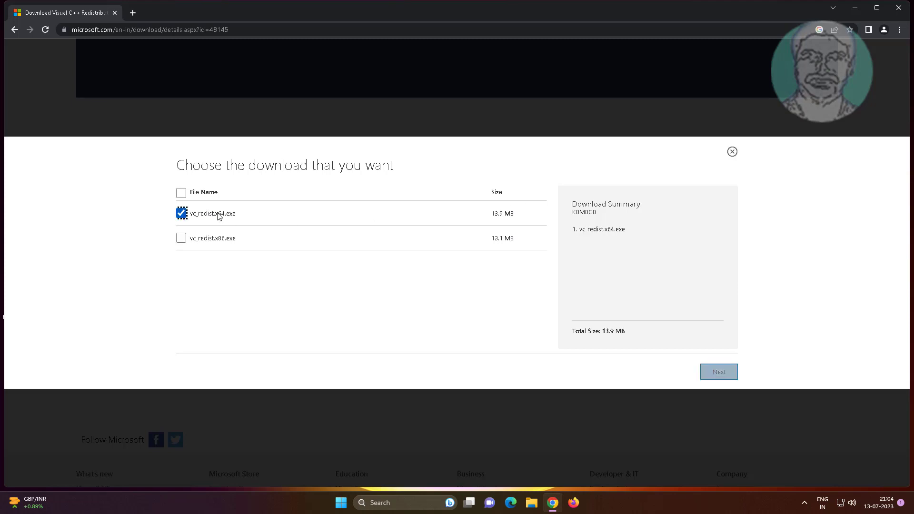
pyautogui.click(718, 374)
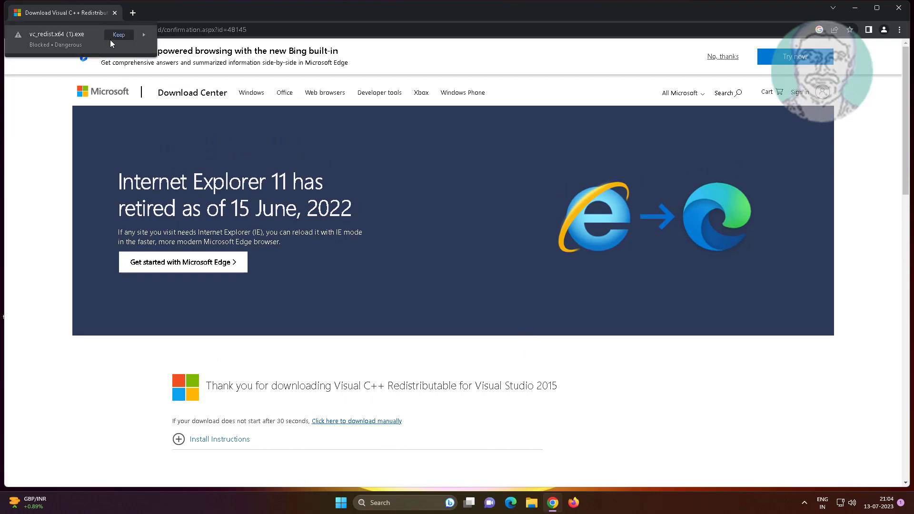
pyautogui.click(119, 35)
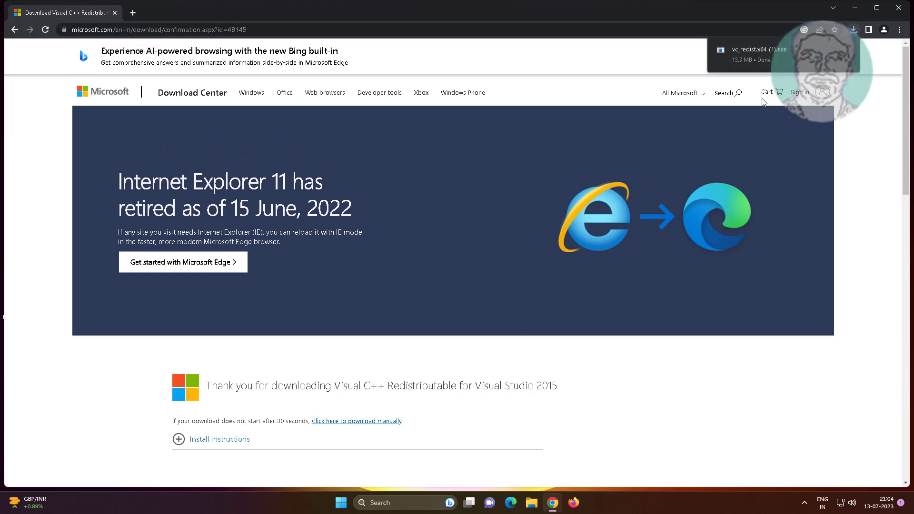
# Step: Run the downloaded vc_redist.x64 installer, accept the license terms and try to install the Visual C++ 2015 Redistributable (x64)
pyautogui.click(773, 52)
pyautogui.click(855, 8)
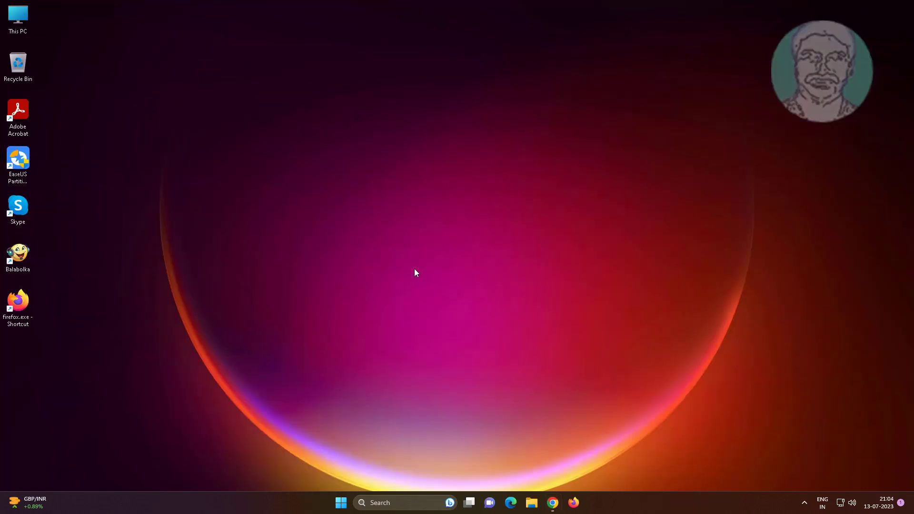
pyautogui.click(351, 290)
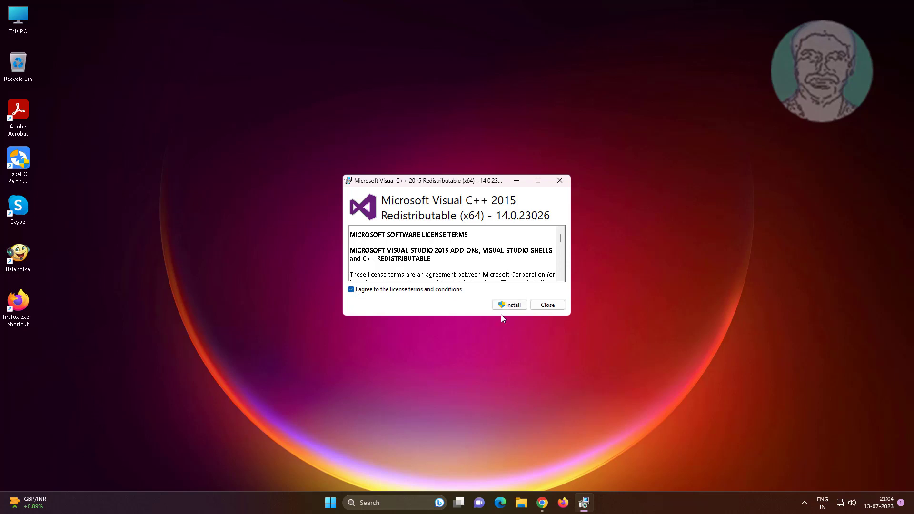
pyautogui.click(508, 305)
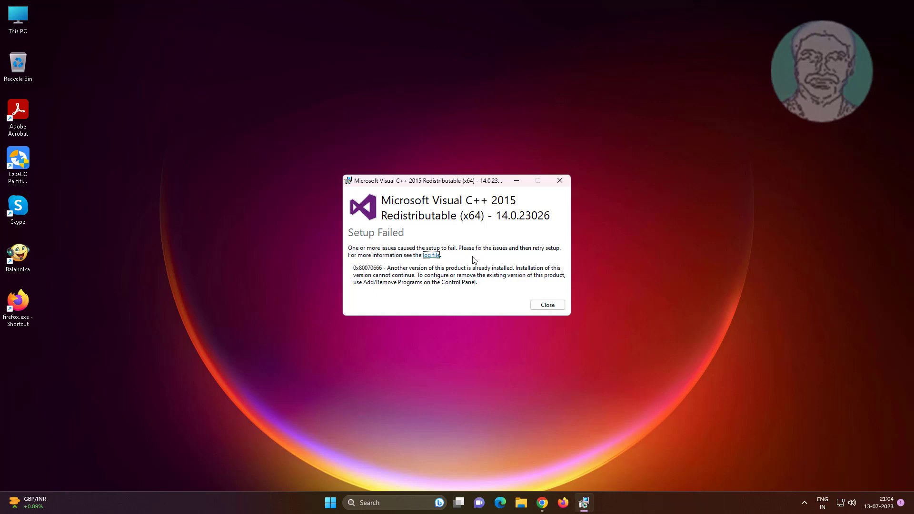
pyautogui.click(547, 305)
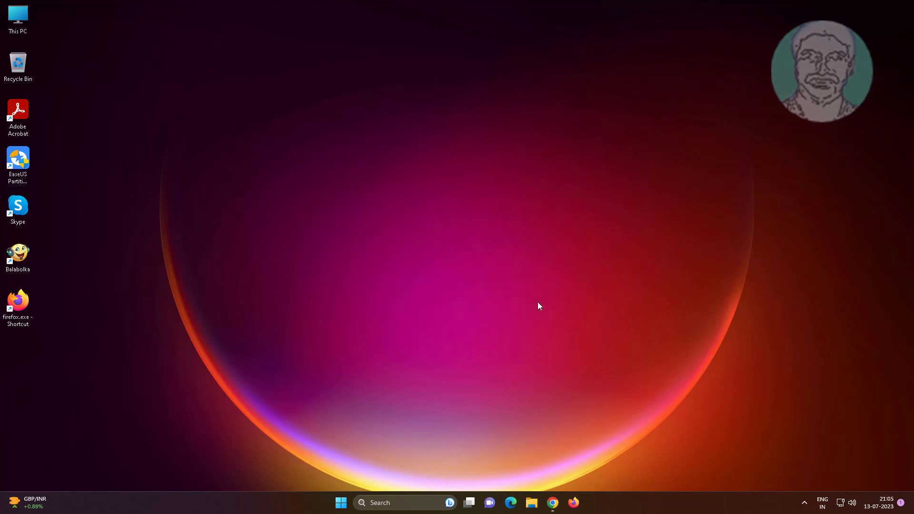
# Step: Search Windows for "control panel" and open the Programs and Features list in Control Panel
pyautogui.click(404, 507)
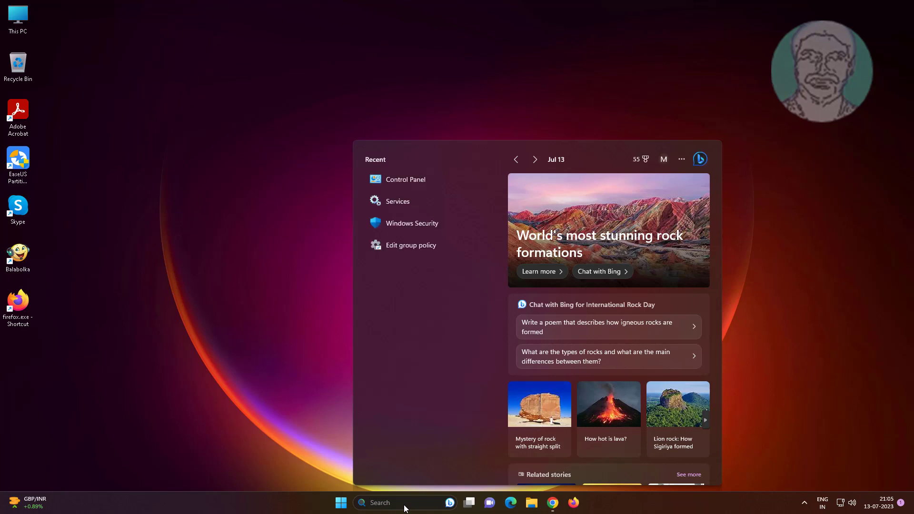
pyautogui.write('control panel')
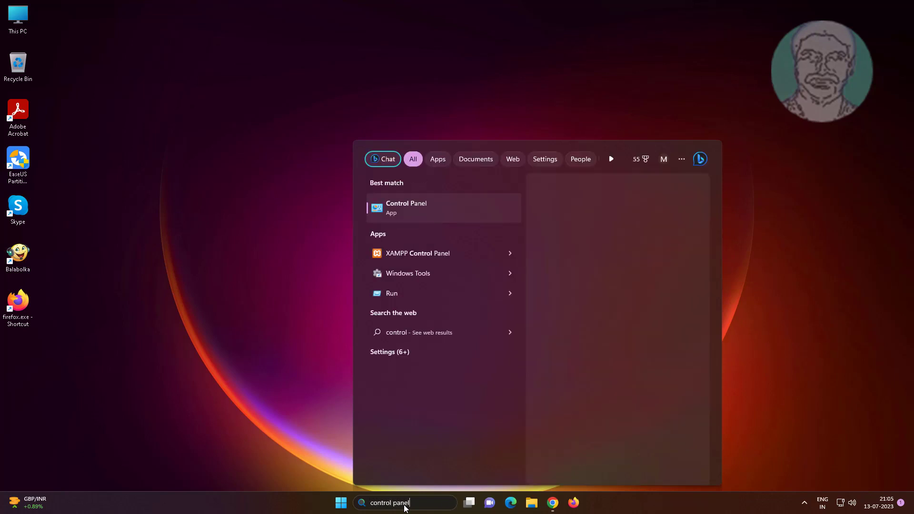
pyautogui.click(417, 204)
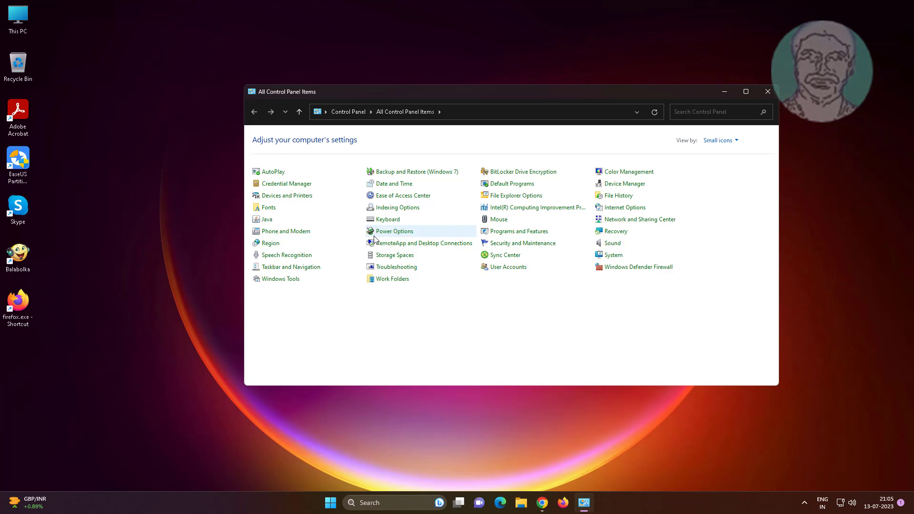
pyautogui.click(519, 234)
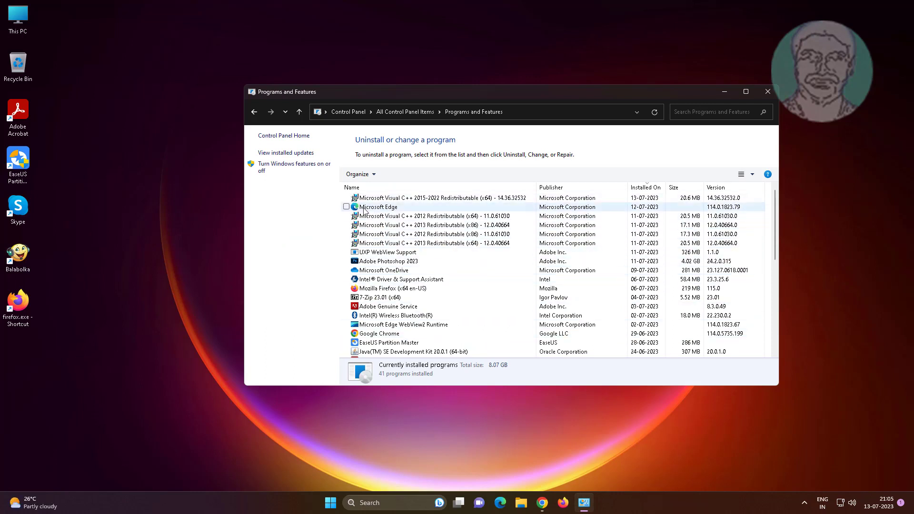
# Step: Uninstall Microsoft Visual C++ 2015-2022 Redistributable (x64) - 14.36.32532, allowing the changes, and close its setup
pyautogui.click(348, 198)
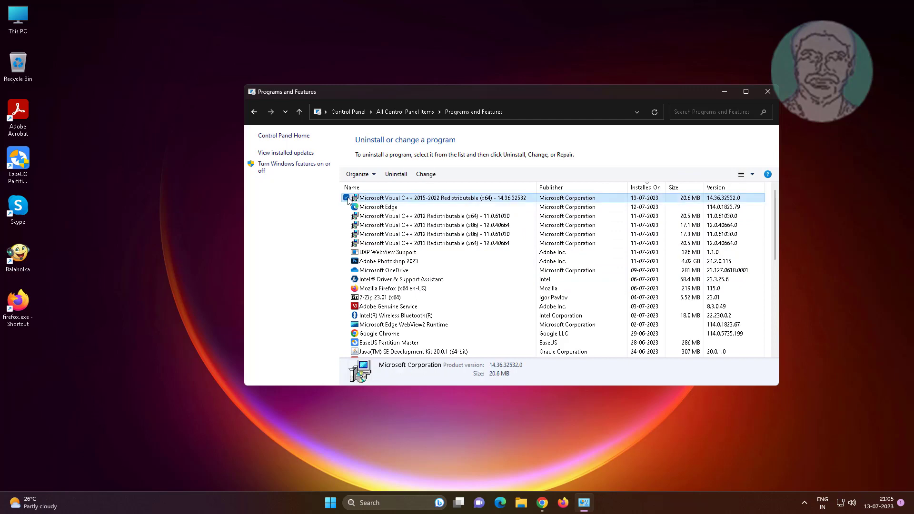
pyautogui.click(397, 175)
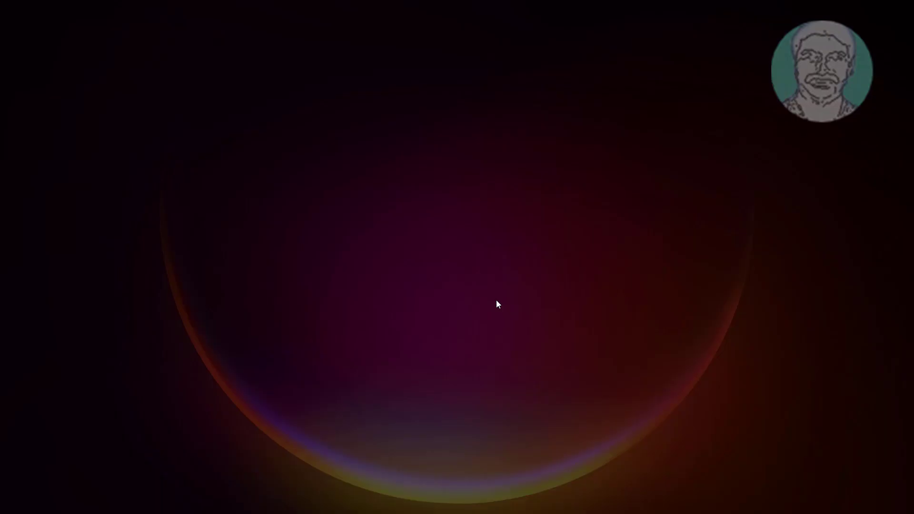
pyautogui.click(429, 333)
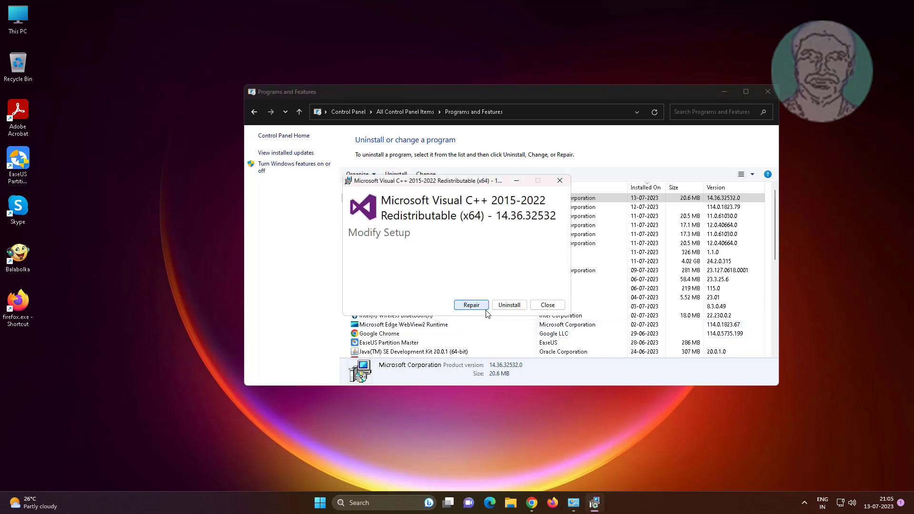
pyautogui.click(508, 307)
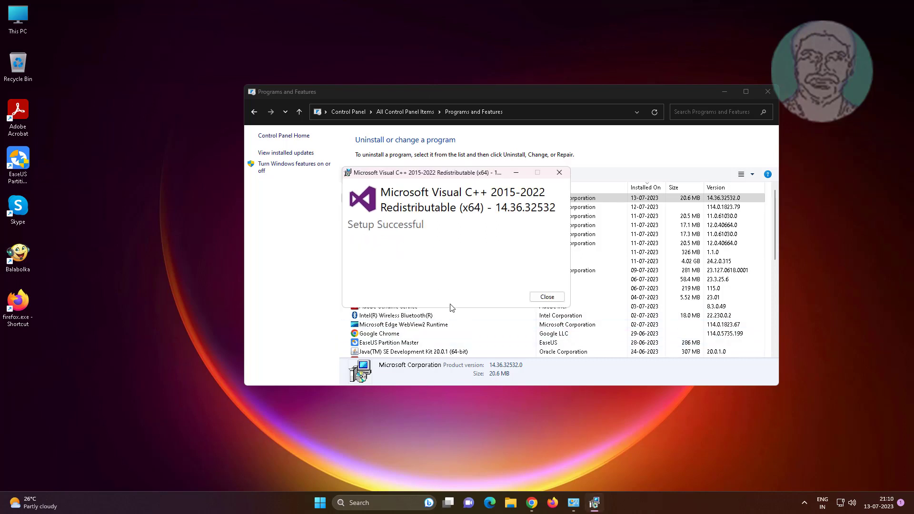
pyautogui.click(550, 299)
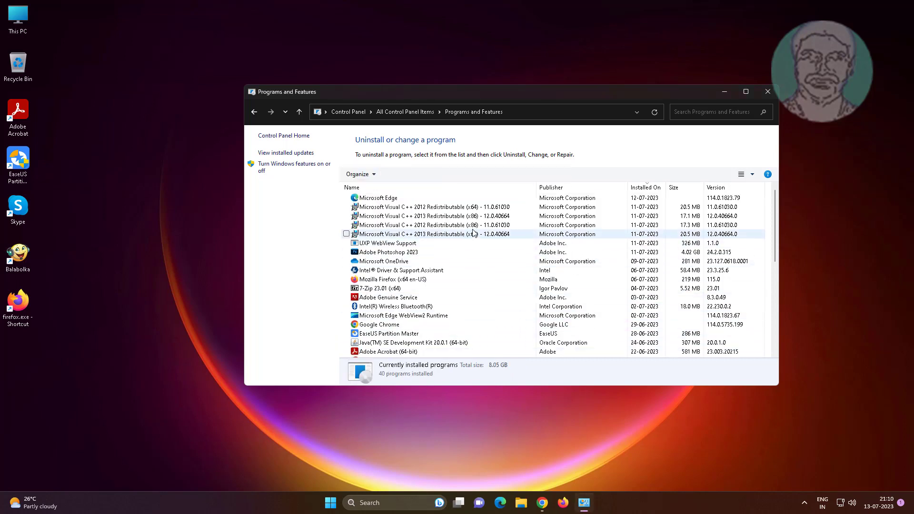
# Step: Uninstall Microsoft Visual C++ 2012 Redistributable (x64) - 11.0.61030, allowing the app to make changes
pyautogui.click(380, 208)
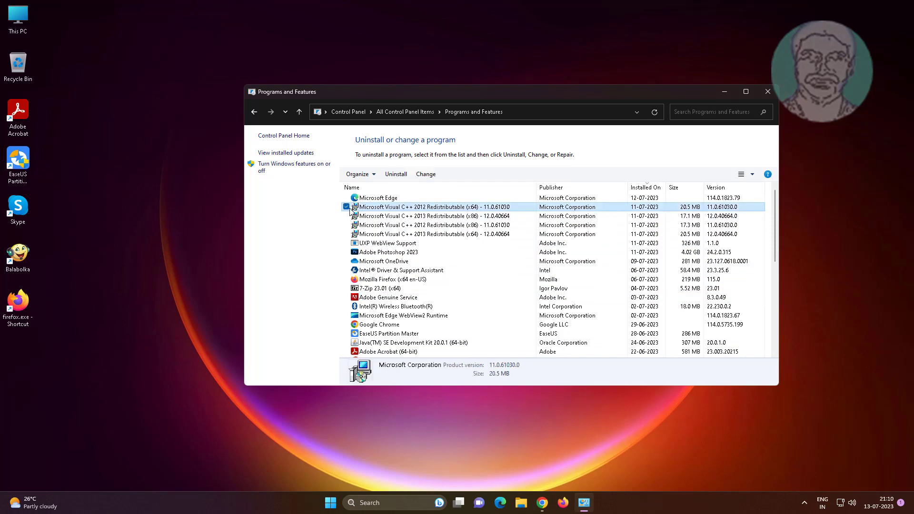
pyautogui.click(396, 174)
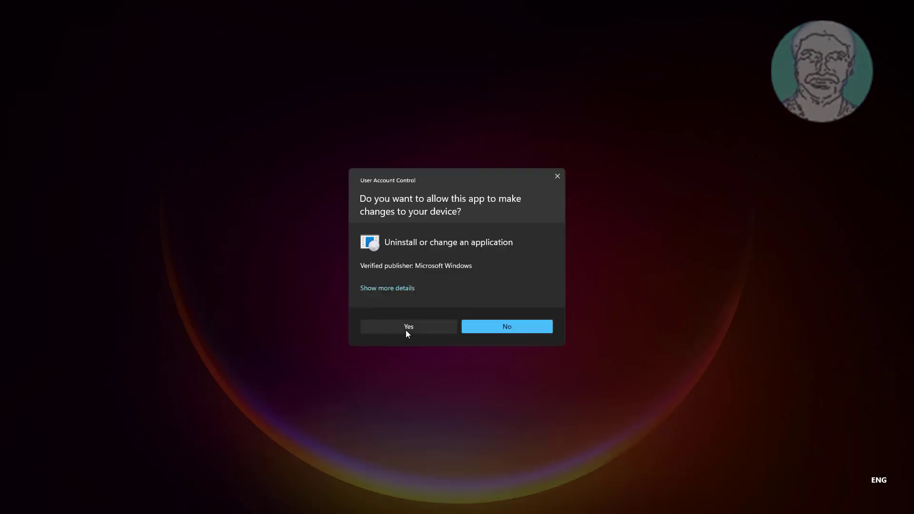
pyautogui.click(405, 330)
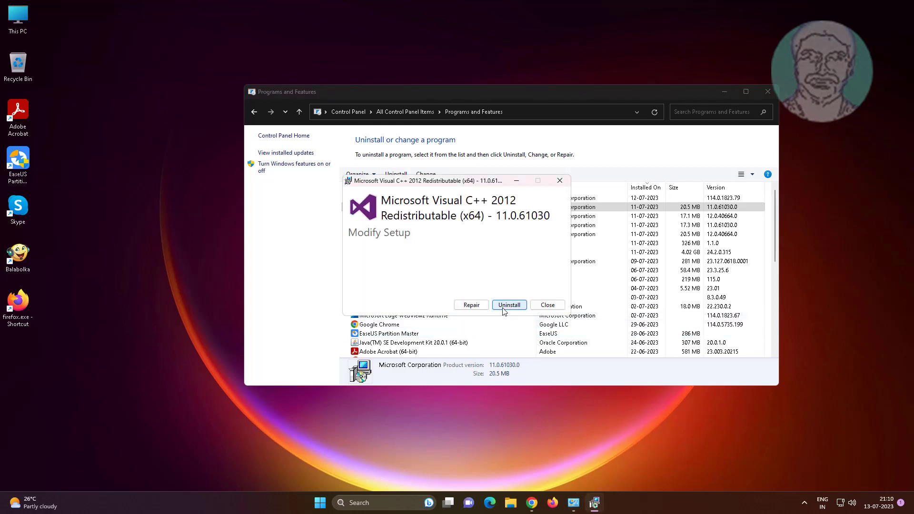
pyautogui.click(508, 306)
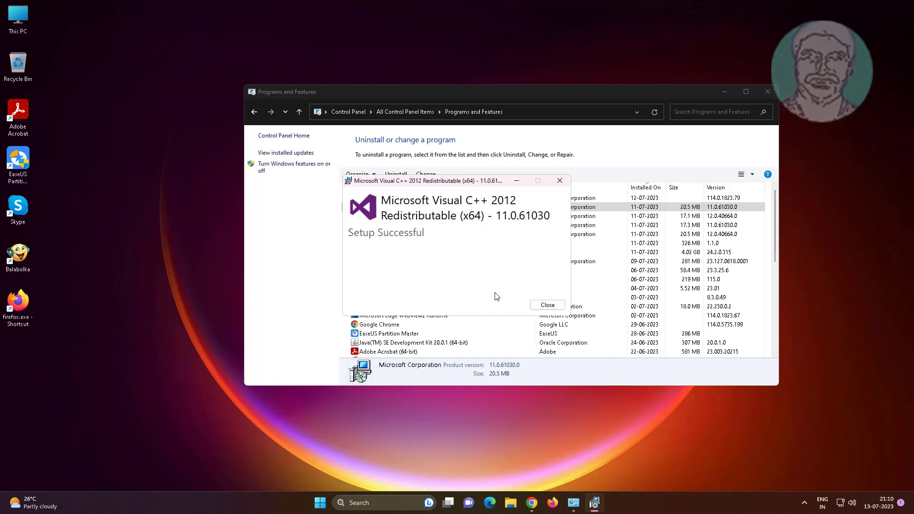
# Step: Close the finished 2012 setup and uninstall Microsoft Visual C++ 2013 Redistributable (x86) - 12.0.40664, allowing the changes and closing its setup
pyautogui.click(547, 305)
pyautogui.click(349, 210)
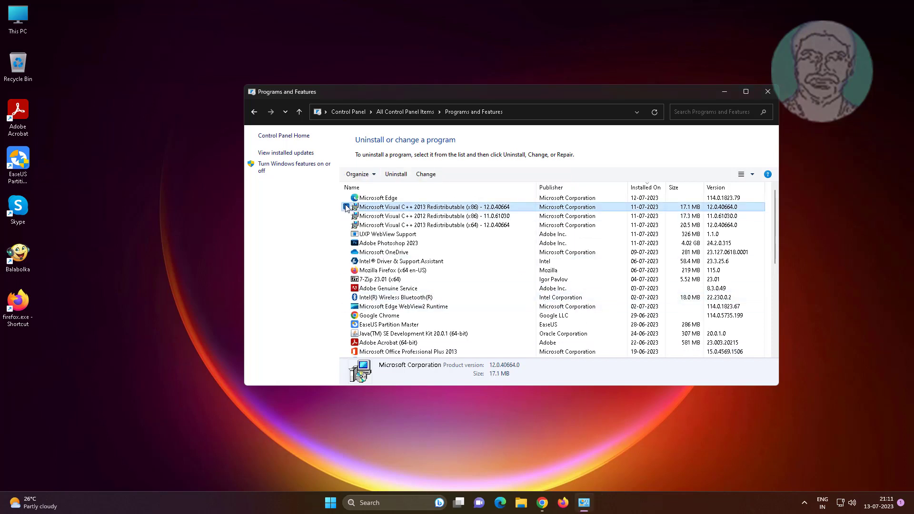
pyautogui.click(396, 174)
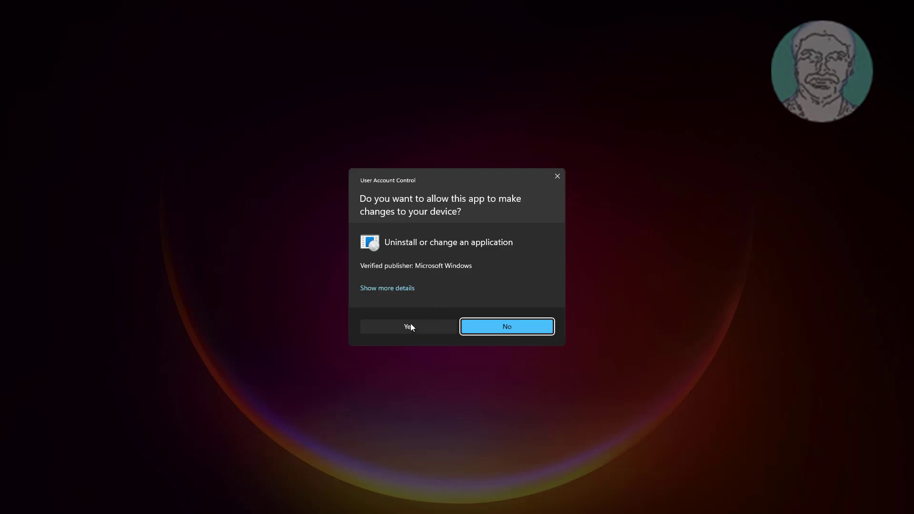
pyautogui.click(412, 327)
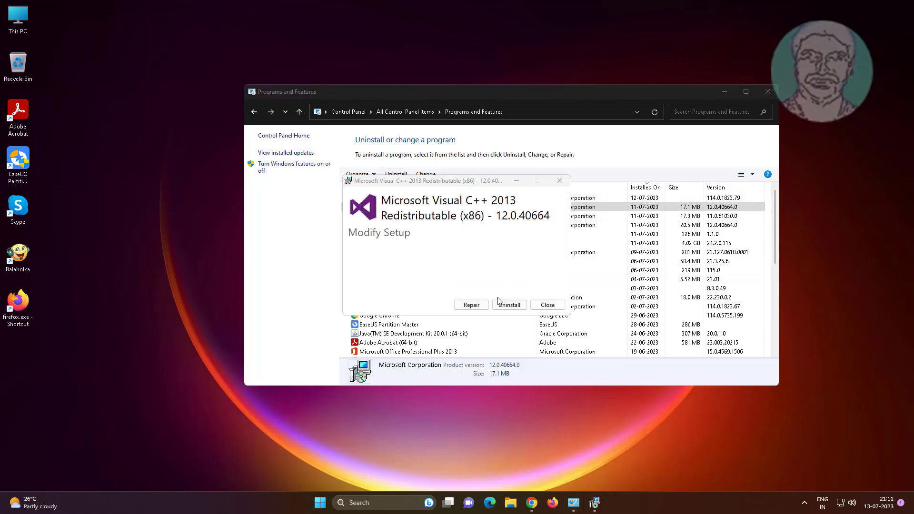
pyautogui.click(508, 305)
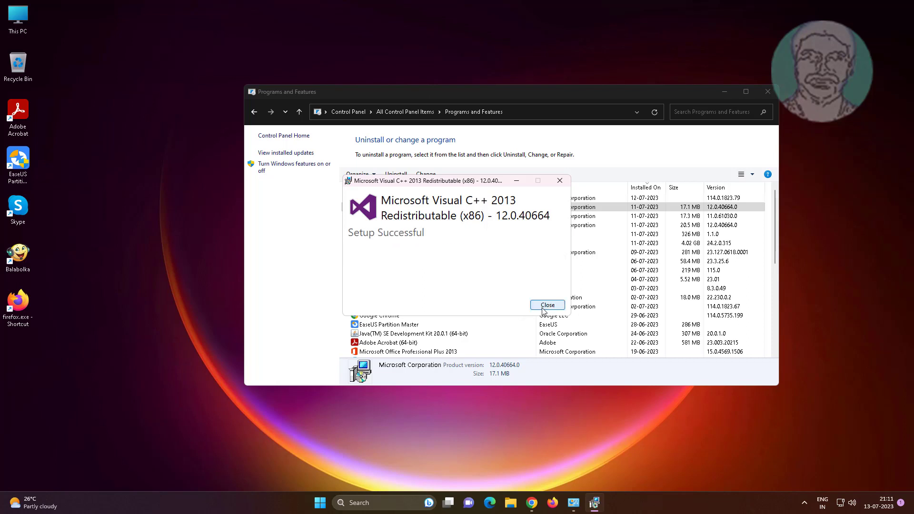
pyautogui.click(541, 307)
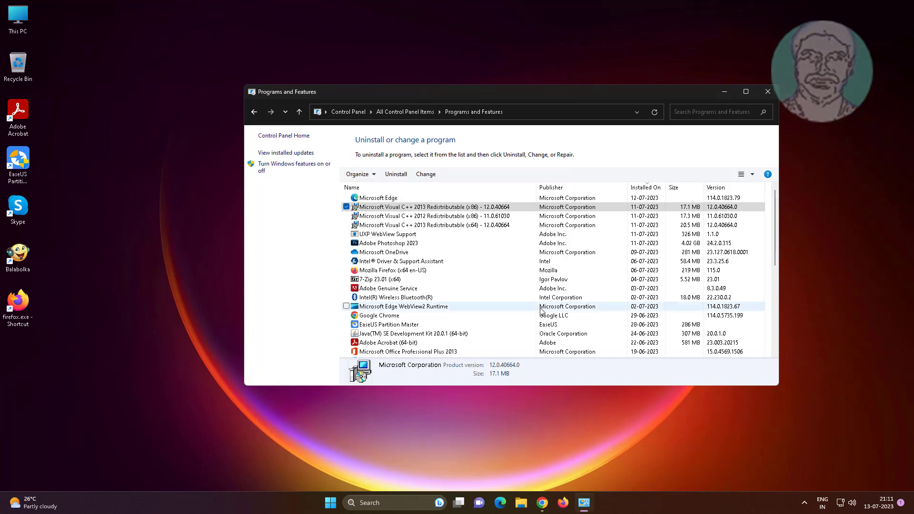
# Step: Uninstall Microsoft Visual C++ 2012 Redistributable (x86) - 11.0.61030, allowing the app to make changes, and close its setup
pyautogui.click(359, 208)
pyautogui.click(398, 175)
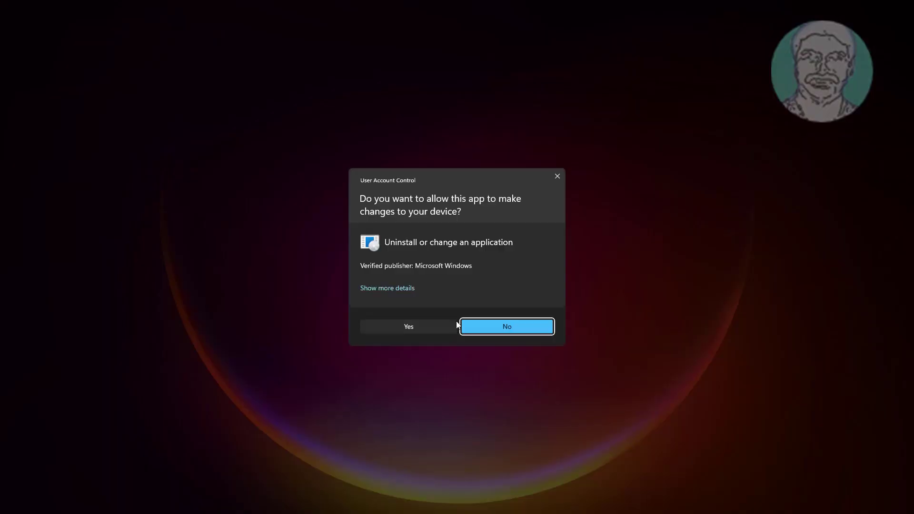
pyautogui.click(424, 327)
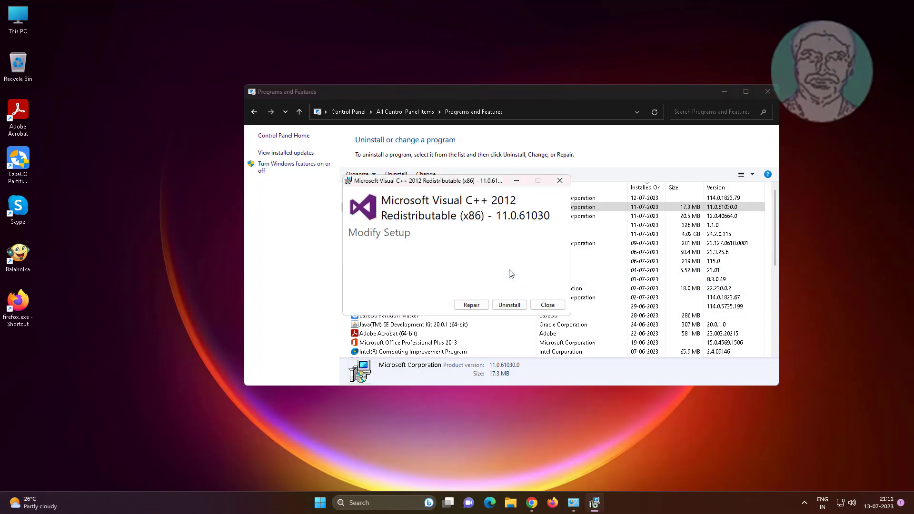
pyautogui.click(508, 305)
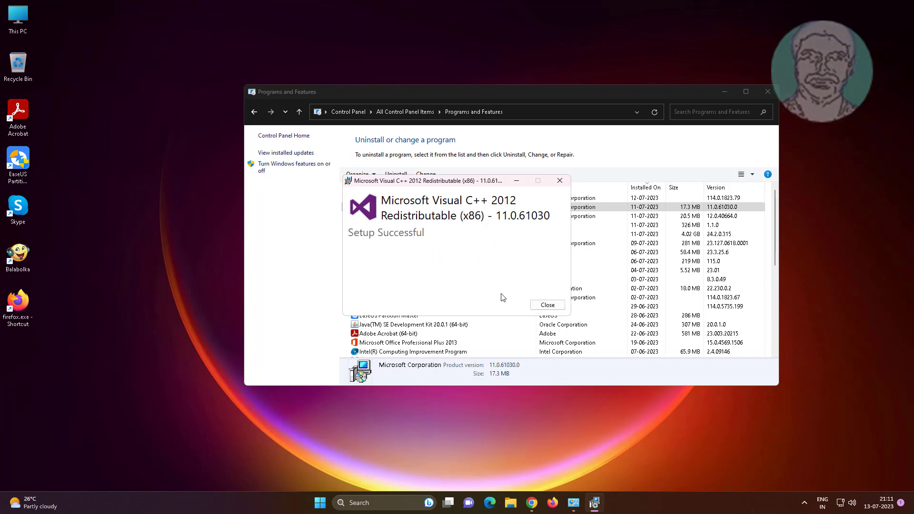
pyautogui.click(547, 305)
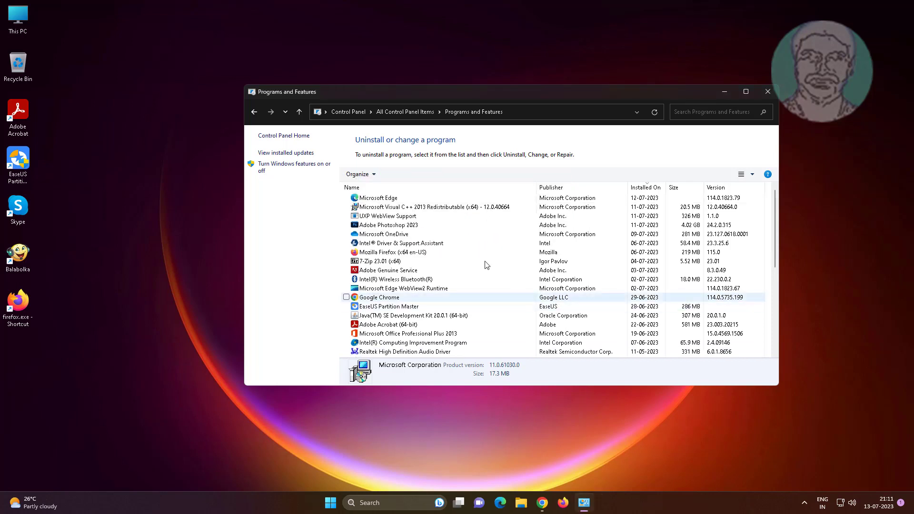
# Step: Uninstall Microsoft Visual C++ 2013 Redistributable (x64) - 12.0.40664, allowing the changes, and close its setup and Programs and Features
pyautogui.click(353, 206)
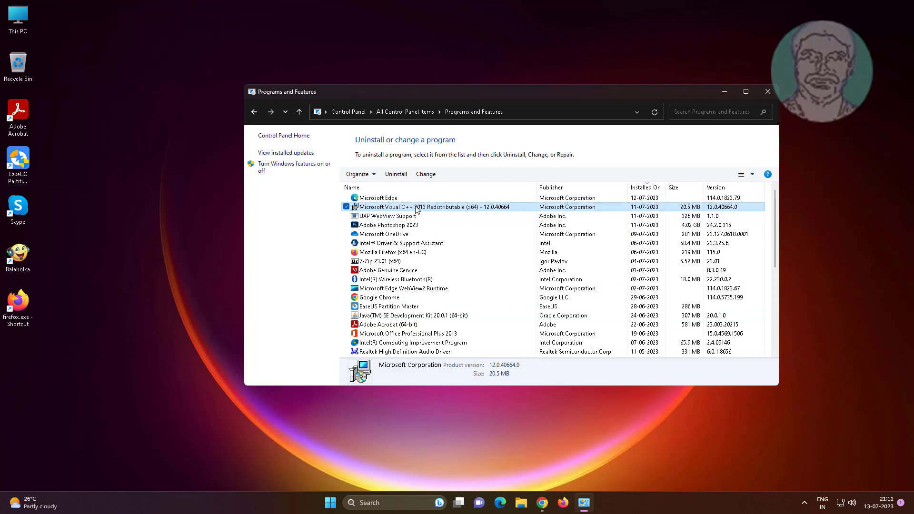
pyautogui.click(402, 175)
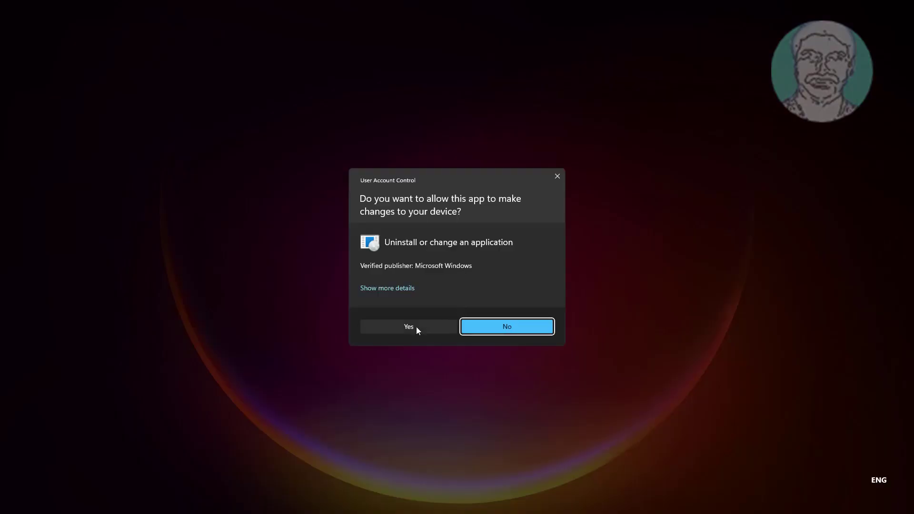
pyautogui.click(416, 327)
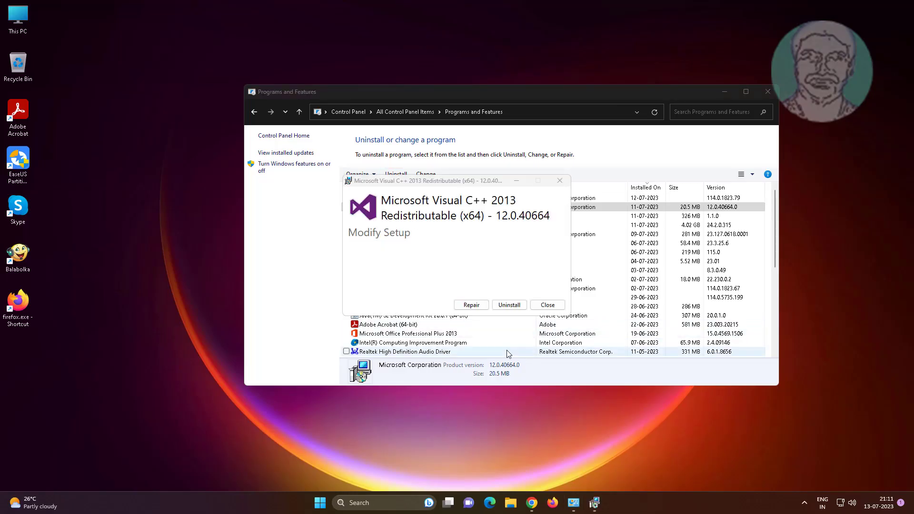
pyautogui.click(520, 306)
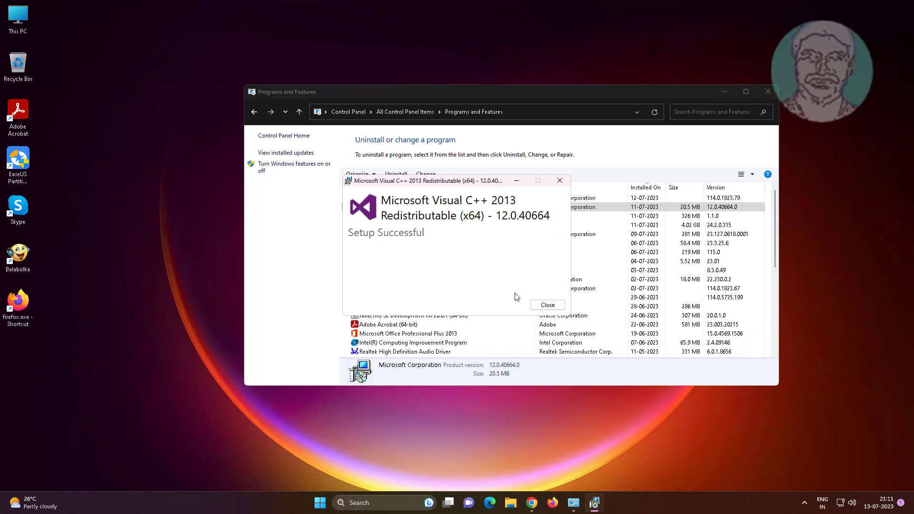
pyautogui.click(548, 305)
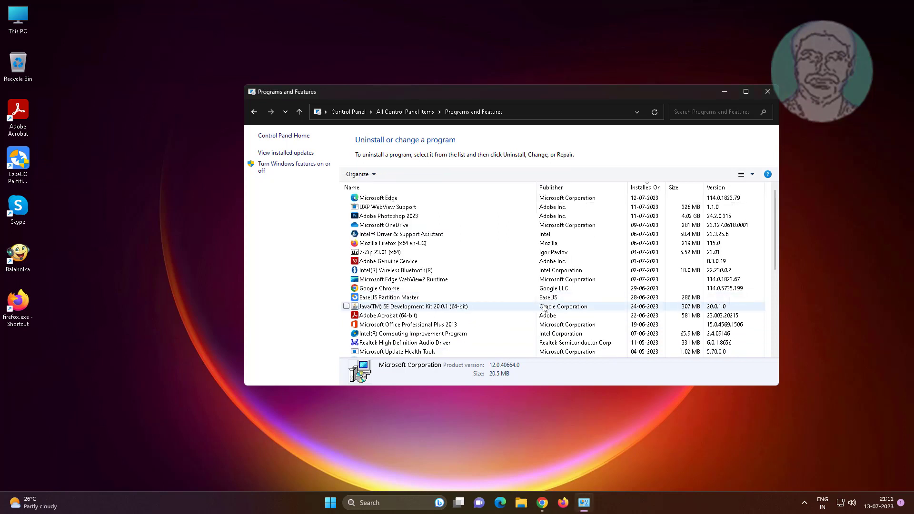
pyautogui.click(768, 92)
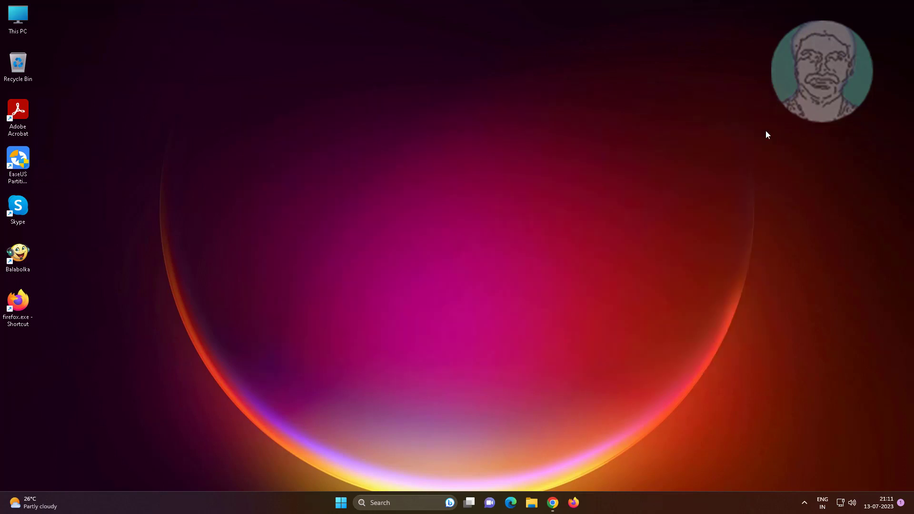
# Step: Run the vc_redist.x64 (1).exe installer from the Downloads folder in File Explorer and minimize the folder window
pyautogui.click(532, 504)
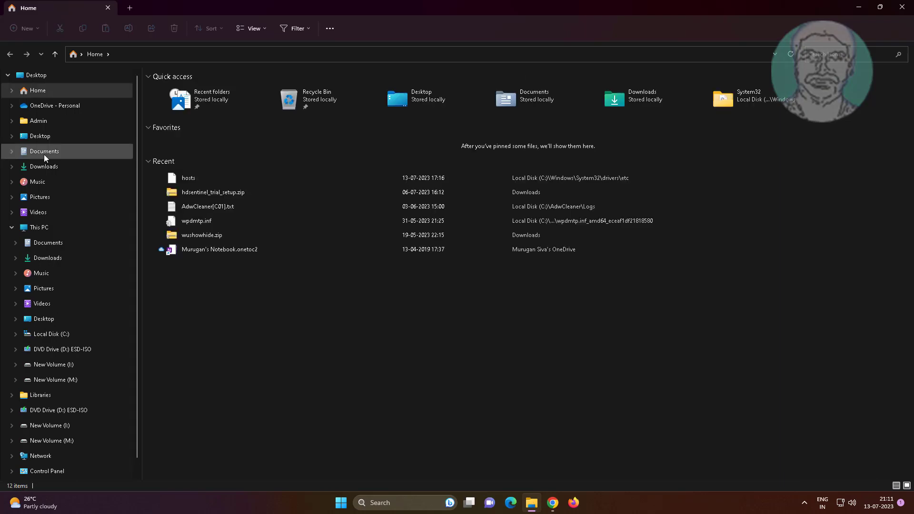
pyautogui.click(54, 168)
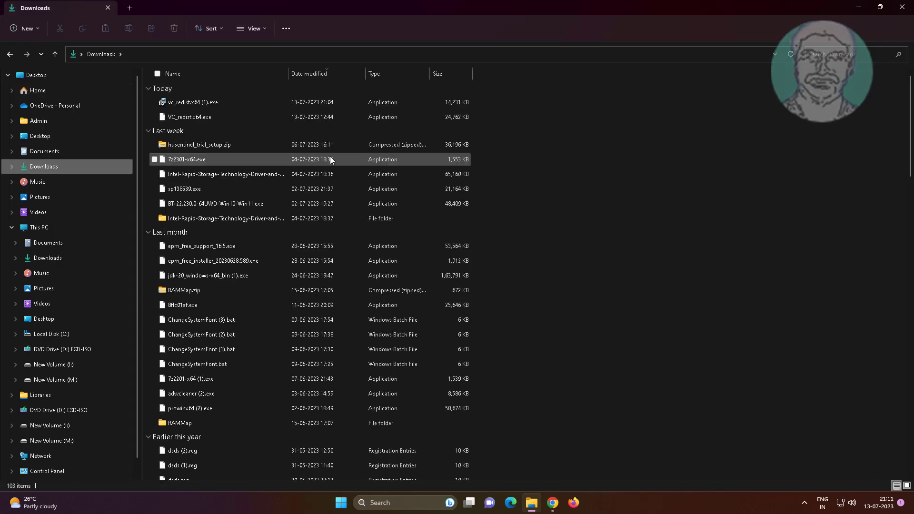
pyautogui.click(218, 104)
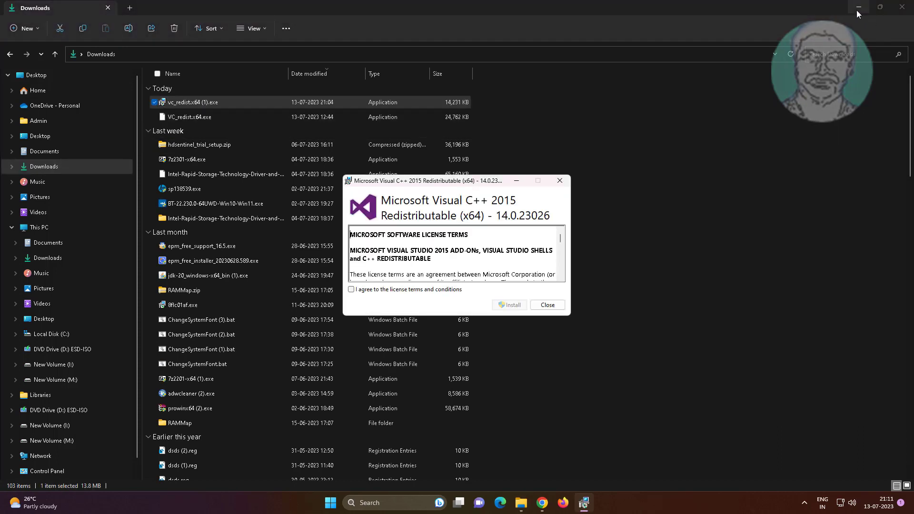
pyautogui.click(858, 7)
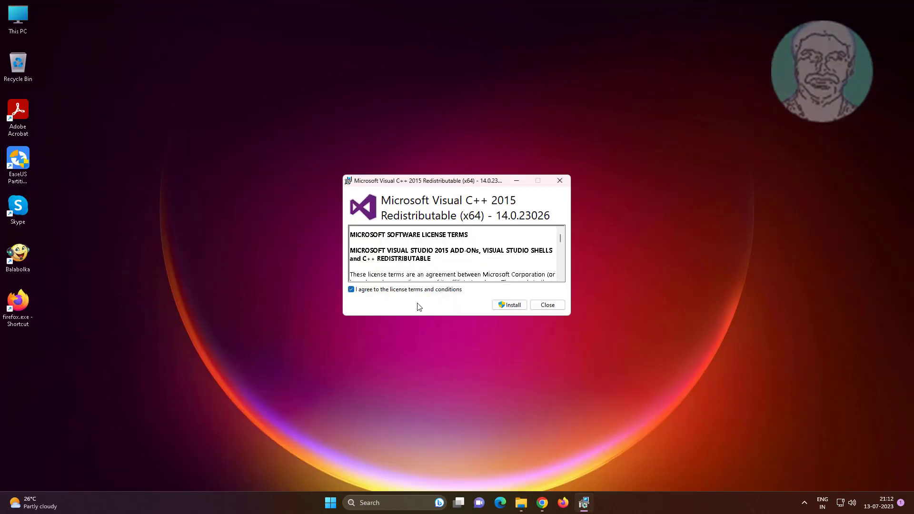
# Step: Agree to the license terms, install Microsoft Visual C++ 2015 Redistributable (x64) - 14.0.23026 with the changes allowed, and close the setup
pyautogui.click(510, 306)
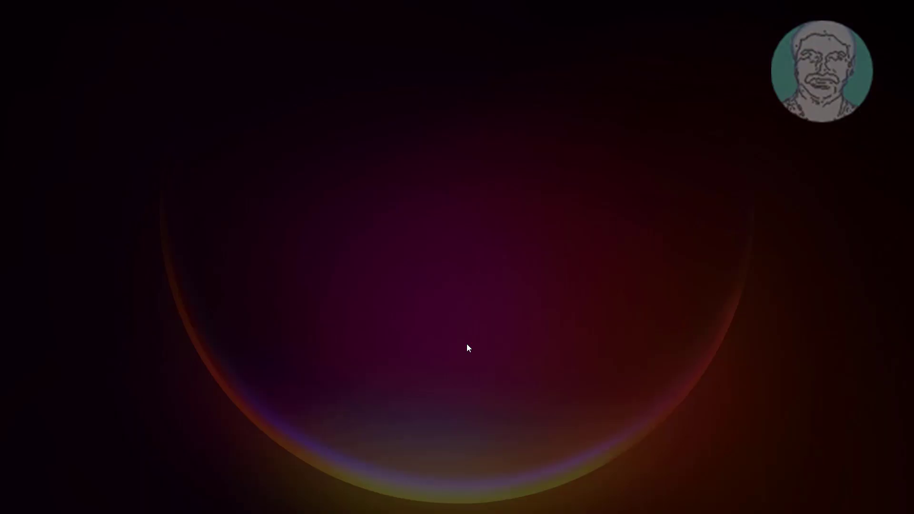
pyautogui.click(429, 333)
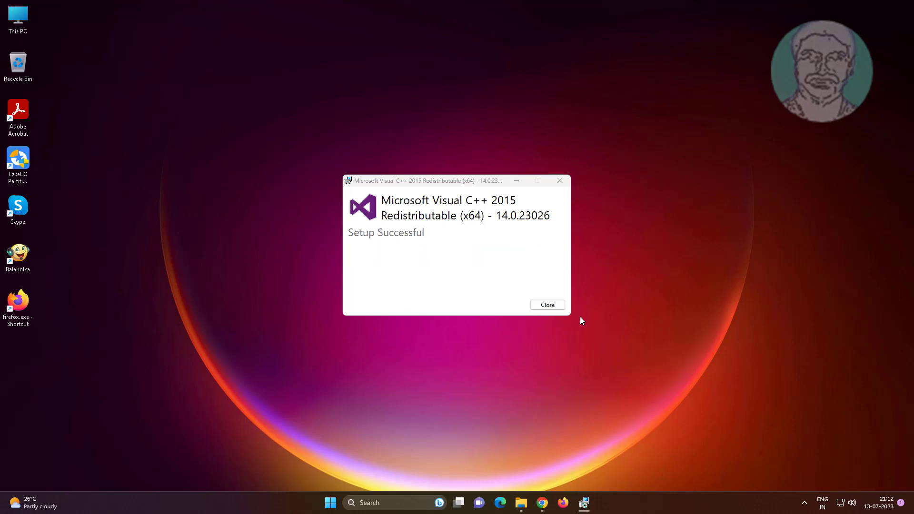
pyautogui.click(548, 305)
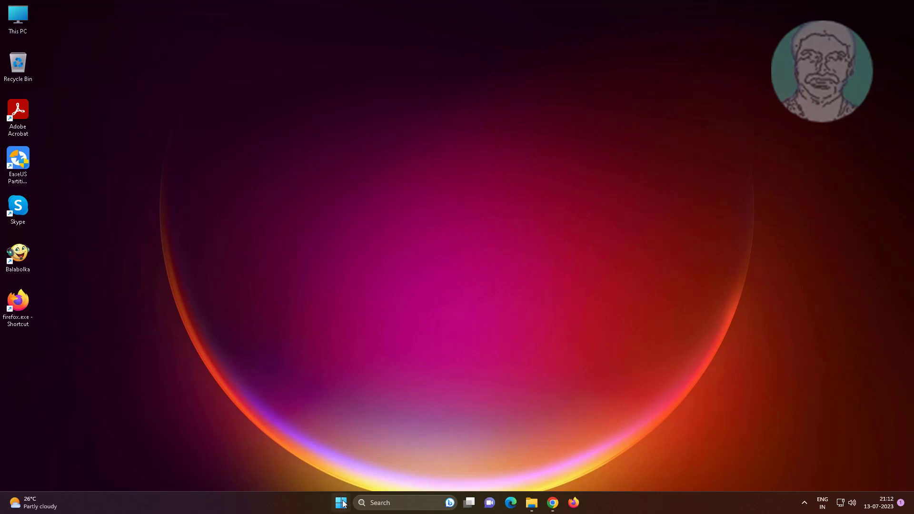
# Step: Restart the computer
pyautogui.click(341, 503)
pyautogui.click(575, 470)
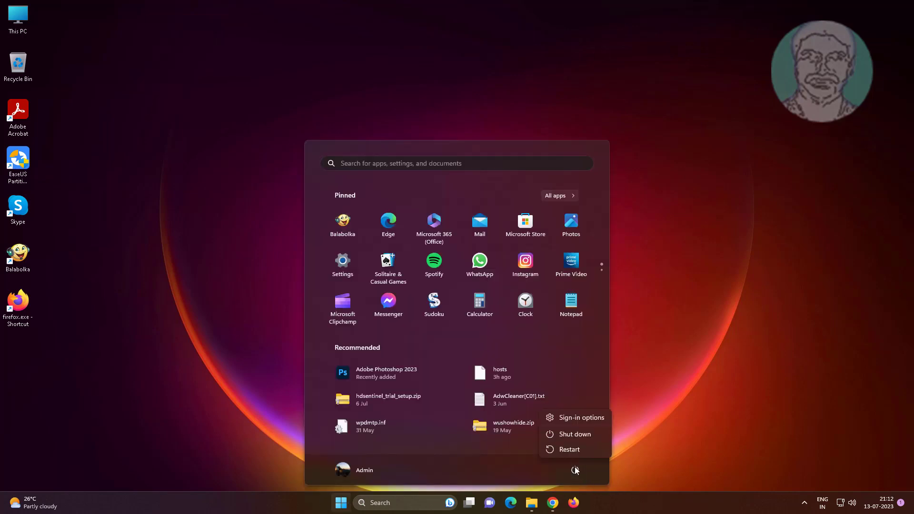
pyautogui.click(568, 450)
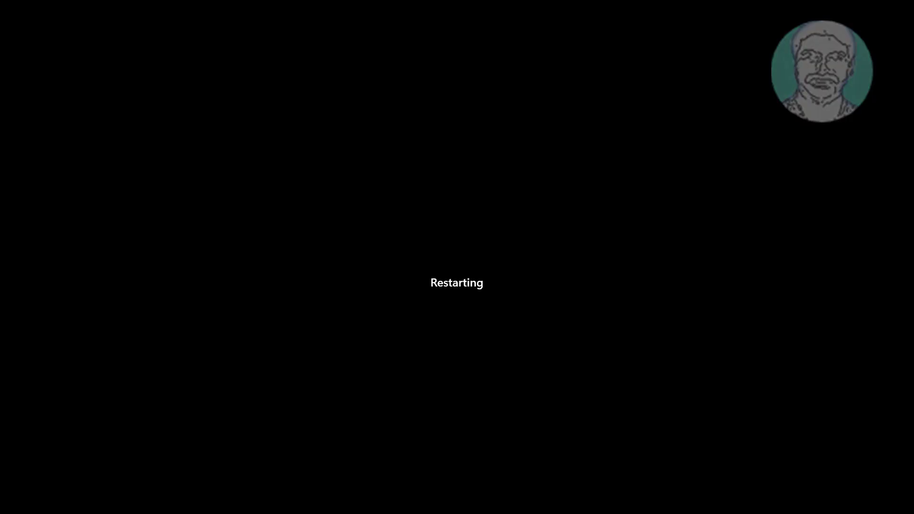